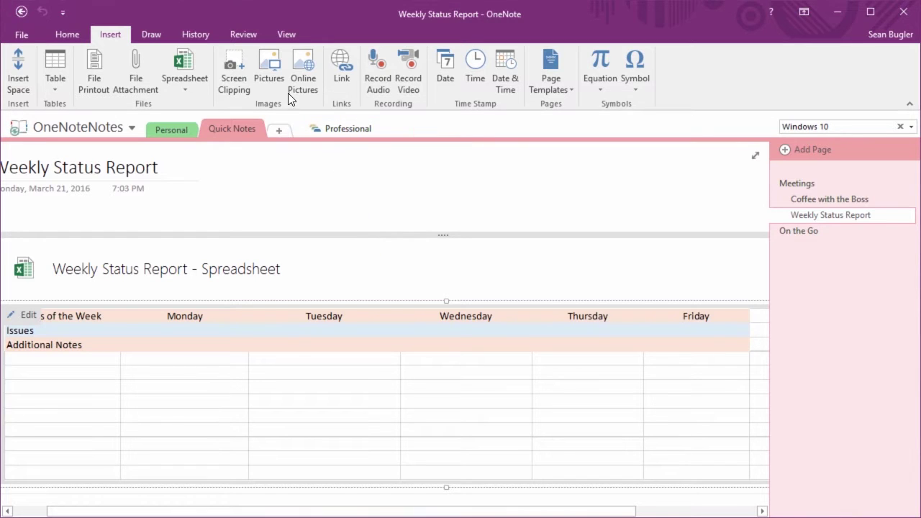
- Open the Professional section group of the OneNoteNotes notebook
click(336, 126)
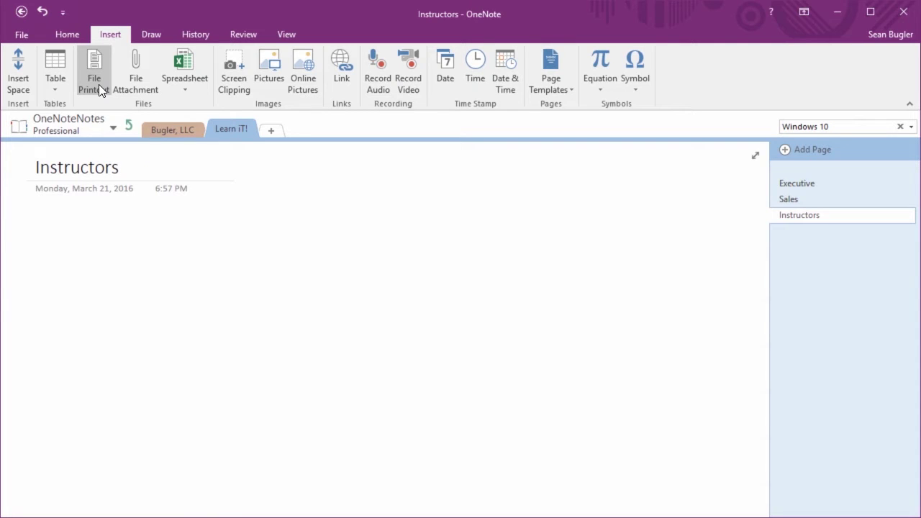
- Insert a file printout of "Intro to Devices Running Windows 10" from the Active Projects folder on the Instructors page
click(100, 81)
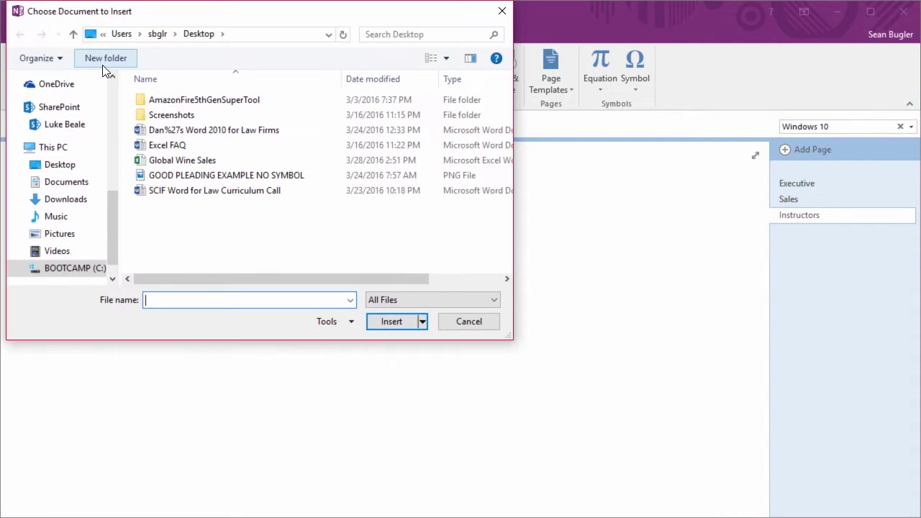
drag(143, 16, 184, 79)
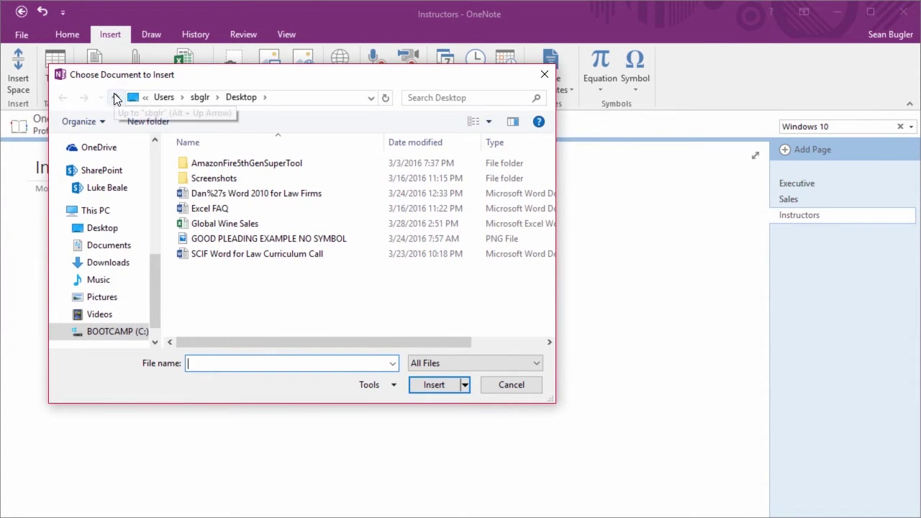
scroll(119, 223, up, 5)
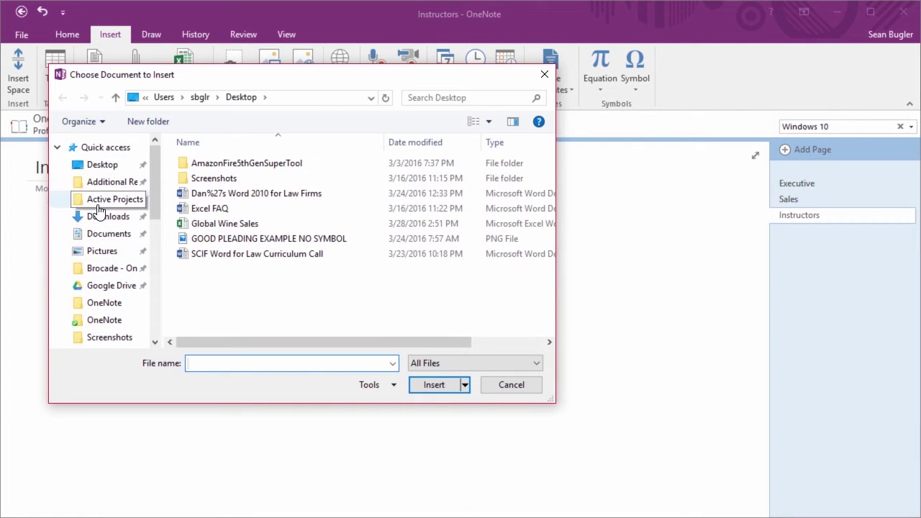
click(98, 205)
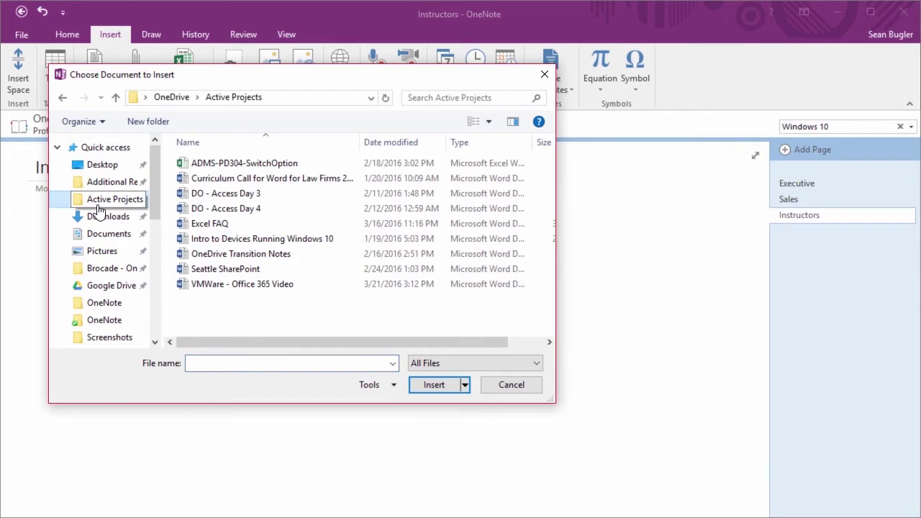
click(200, 240)
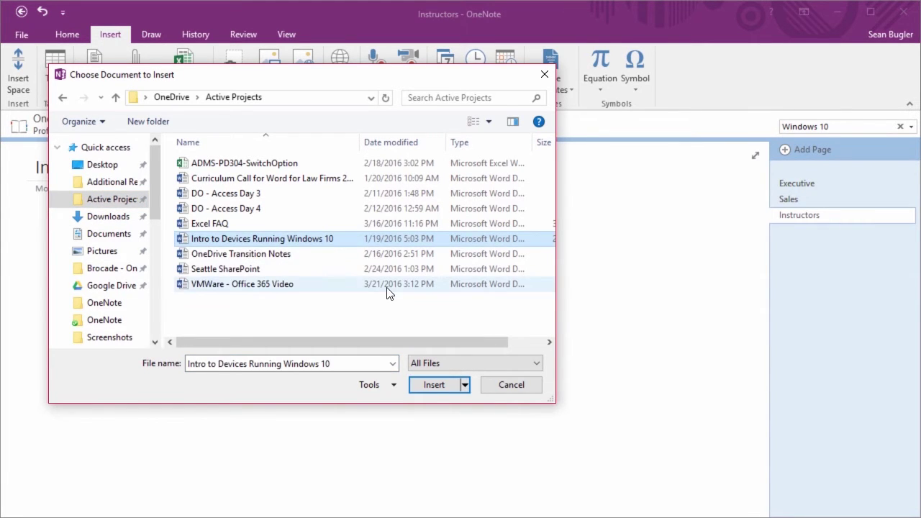
click(432, 385)
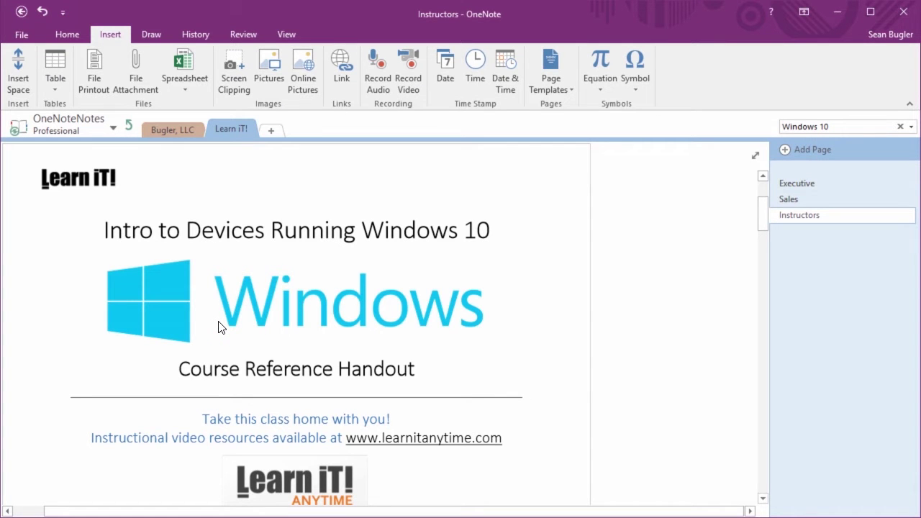
- Look through the pages of the inserted Windows 10 printout and undo its insertion
scroll(219, 327, down, 15)
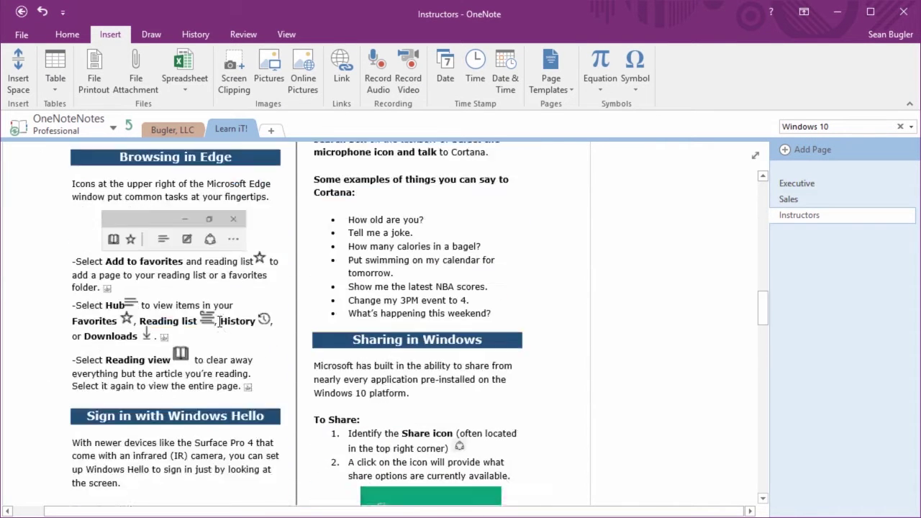
scroll(220, 322, down, 20)
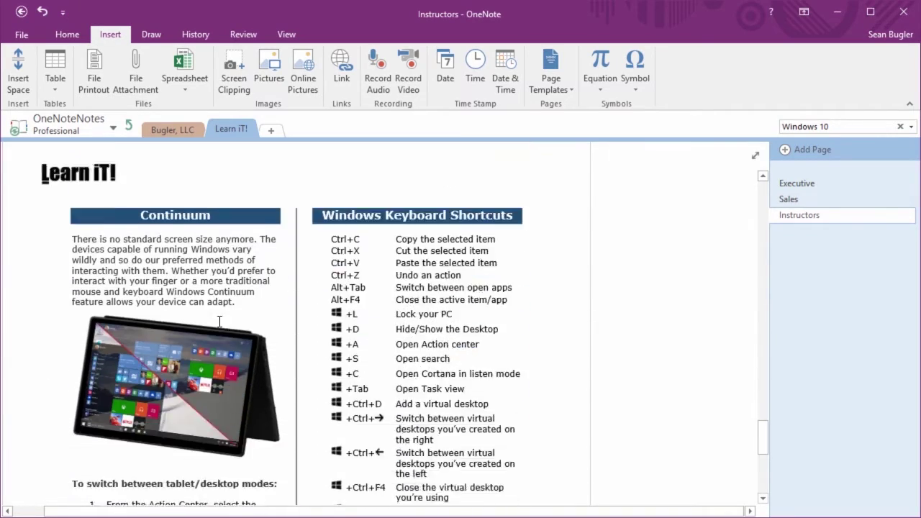
scroll(219, 322, down, 3)
scroll(220, 317, up, 20)
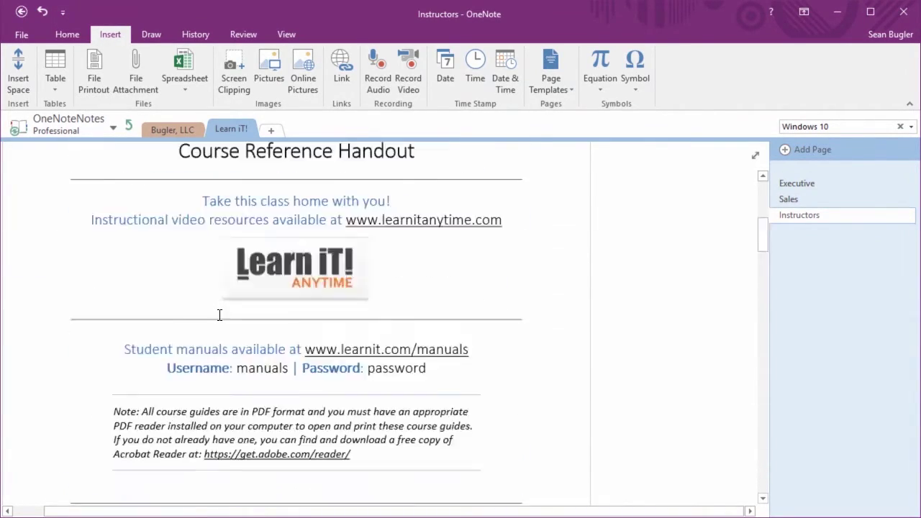
scroll(220, 314, up, 10)
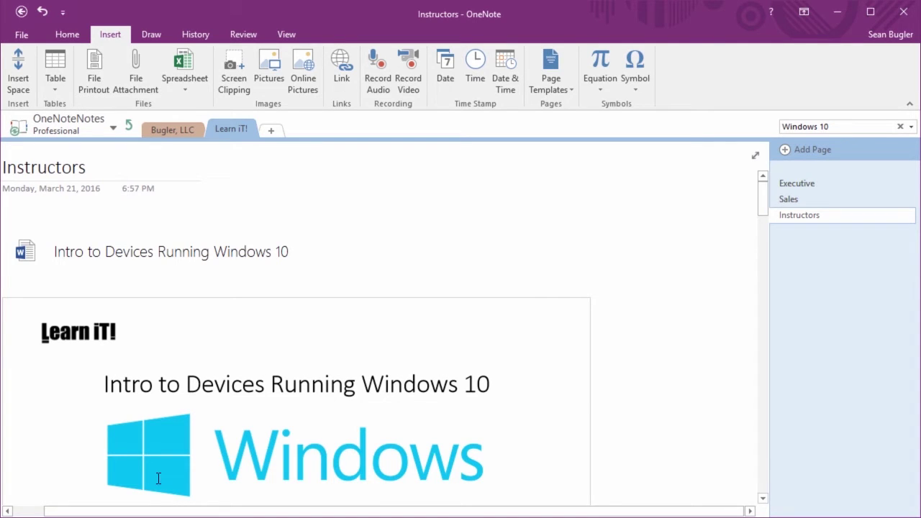
drag(115, 511, 83, 515)
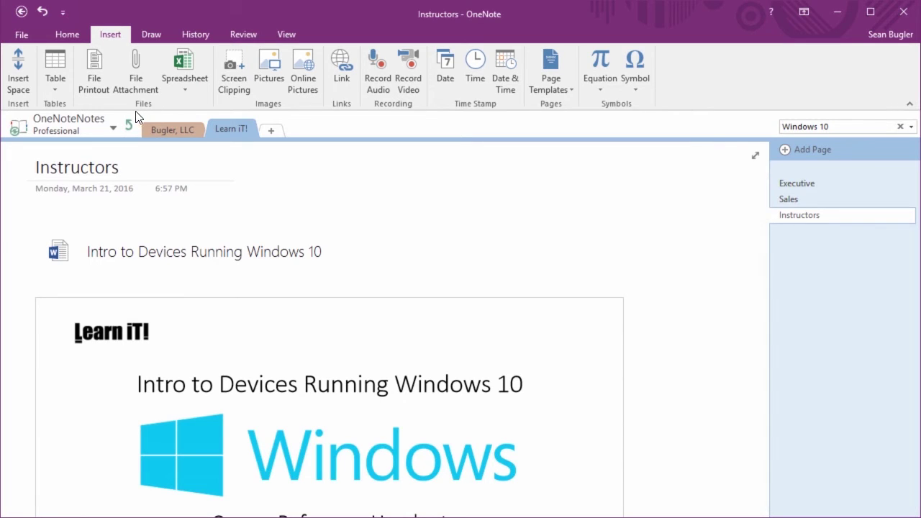
click(44, 15)
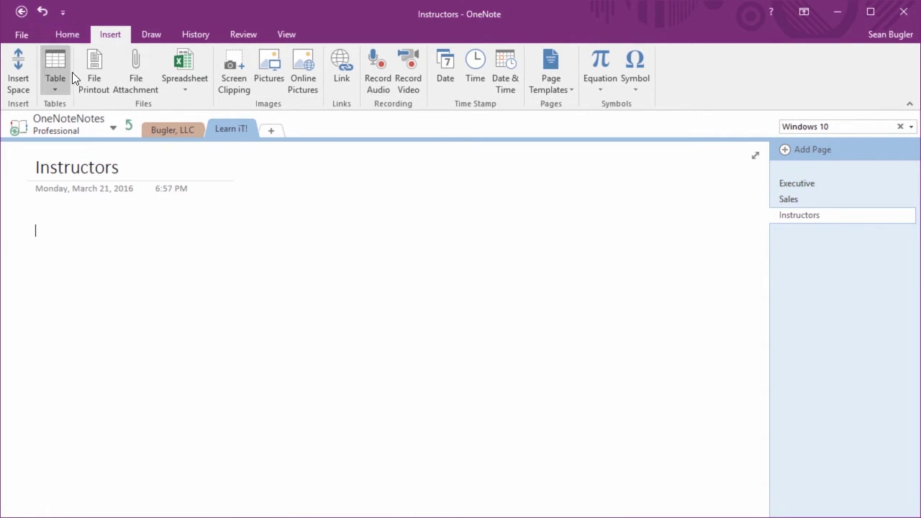
- Attach the file "Intro to Devices Running Windows 10" from Active Projects to the Instructors page as a file attachment
click(144, 88)
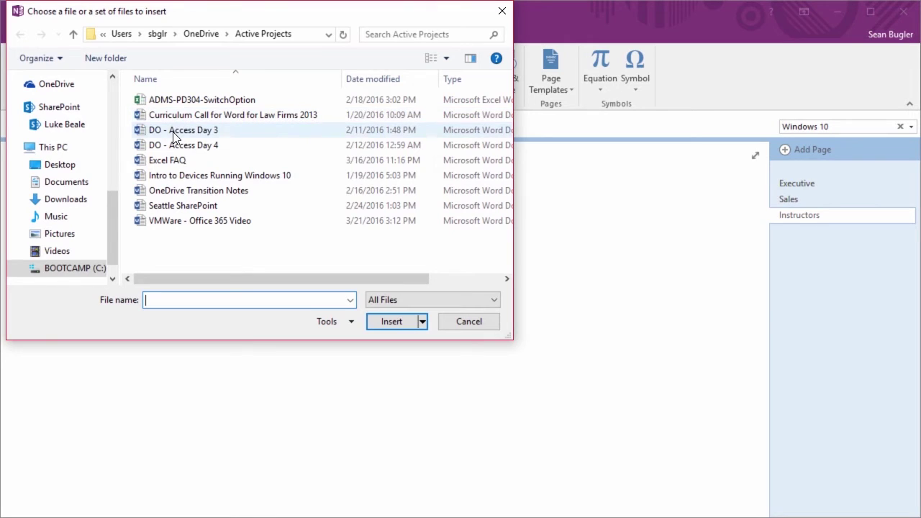
click(234, 175)
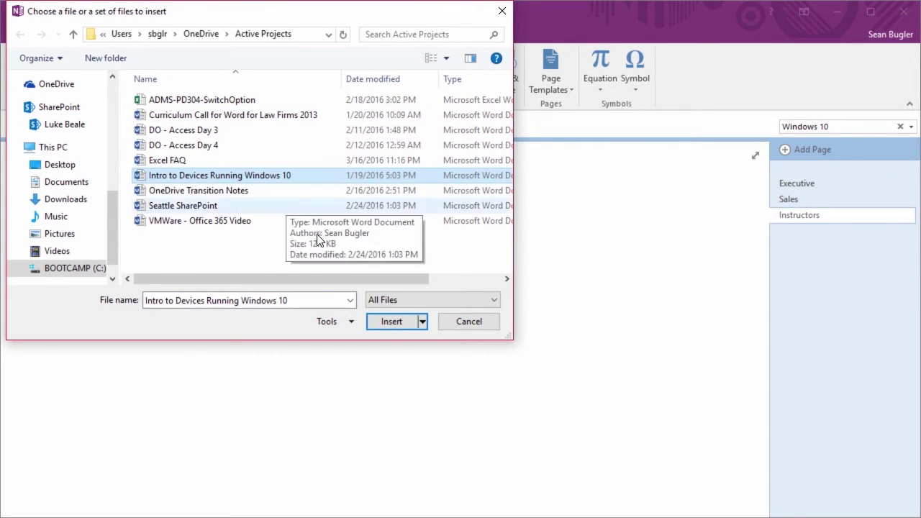
click(391, 322)
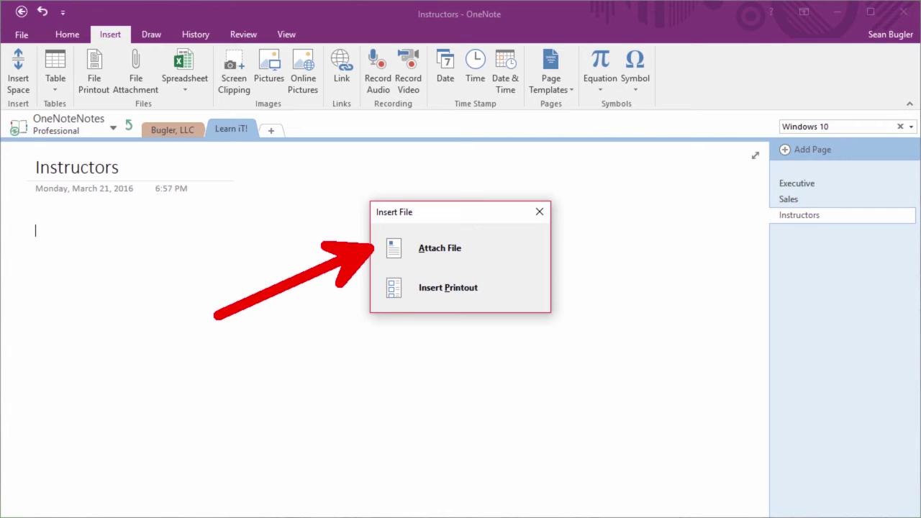
click(475, 245)
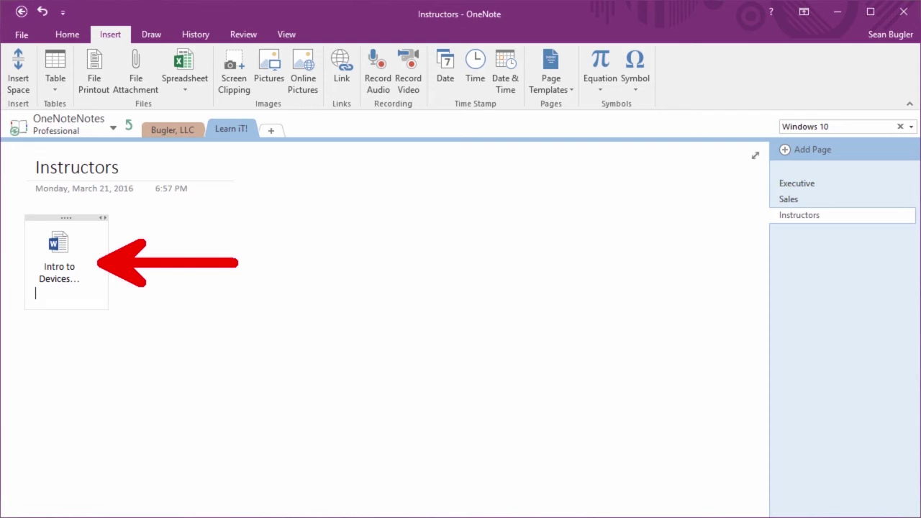
click(198, 213)
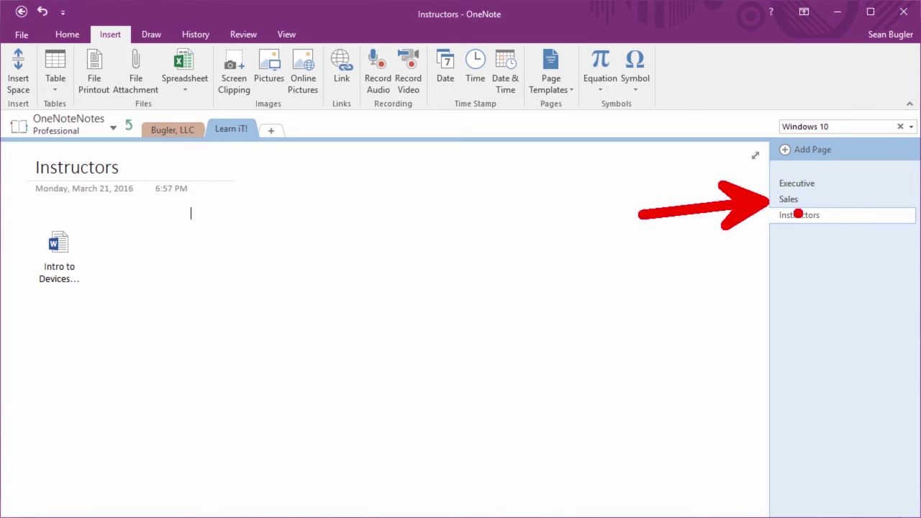
- Open the Sales page and view the available options for inserting a spreadsheet or table
click(787, 200)
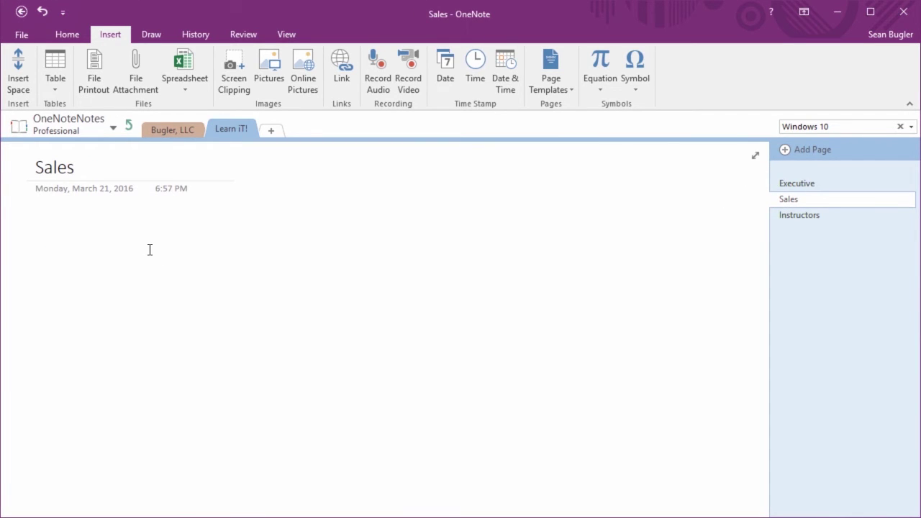
click(183, 78)
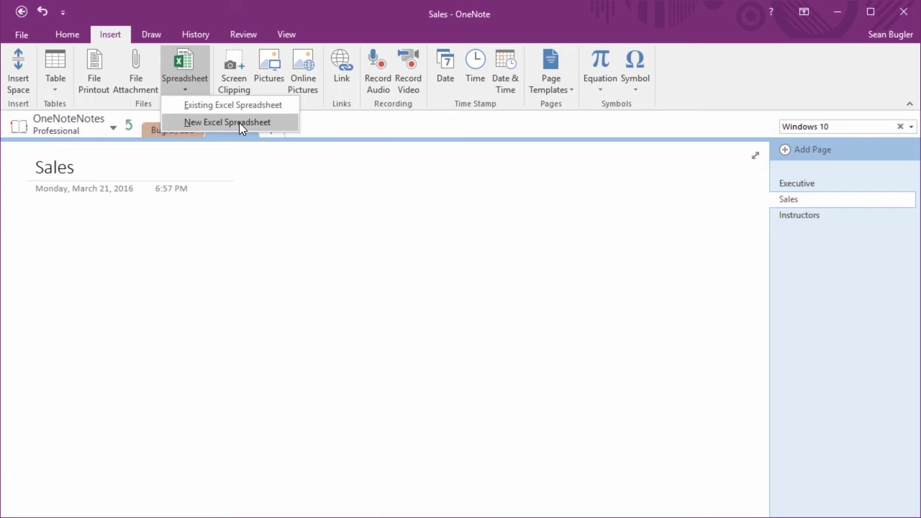
click(54, 84)
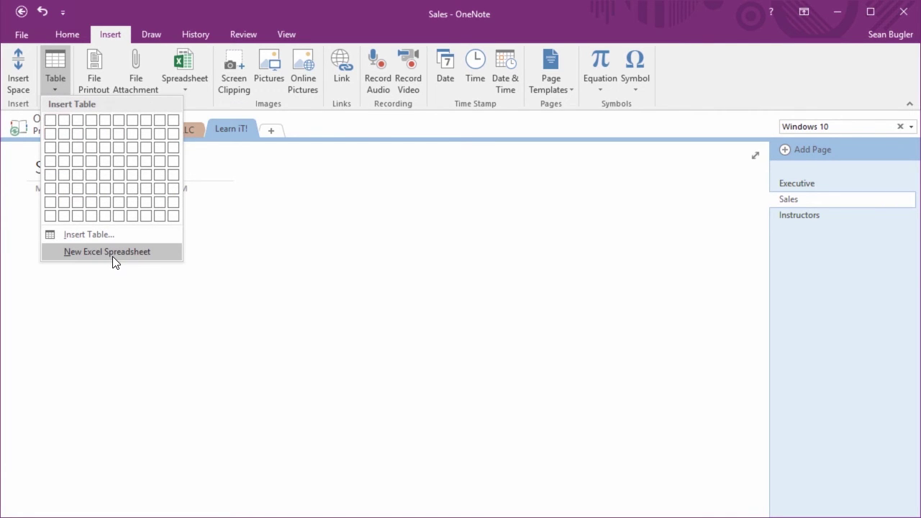
click(246, 273)
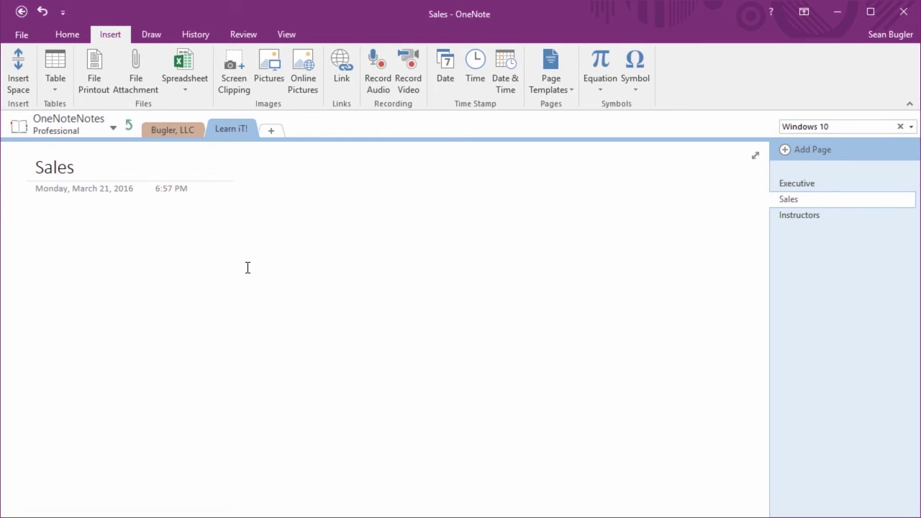
- Insert the existing Excel workbook "Global Wine Sales" from the Desktop on the Sales page as a full spreadsheet
click(186, 84)
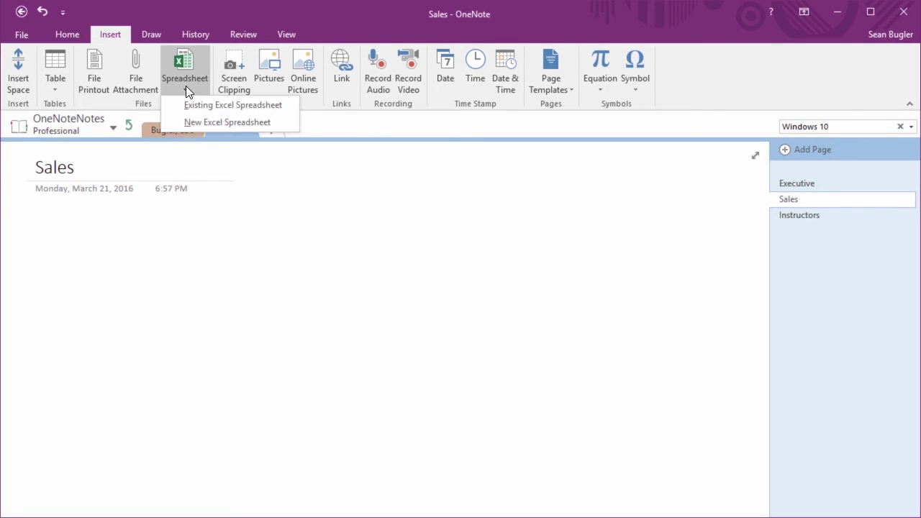
click(232, 109)
scroll(111, 223, up, 5)
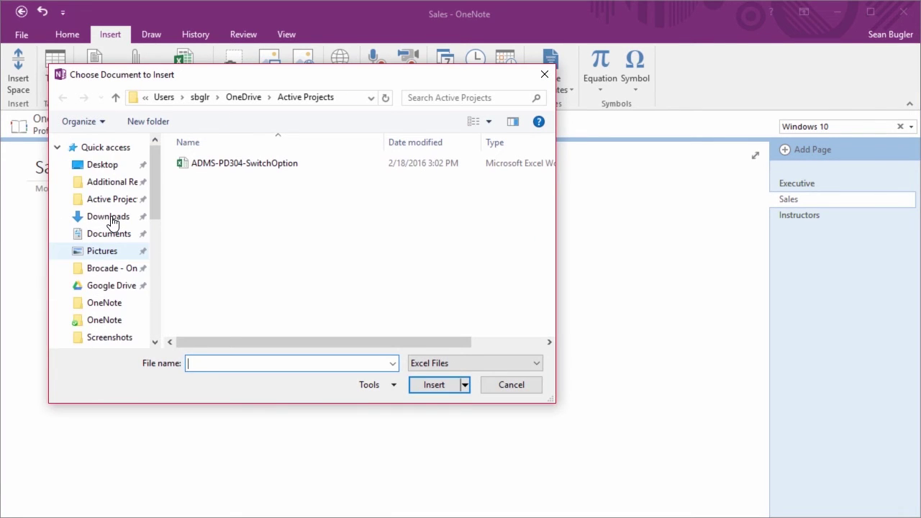
click(108, 169)
click(202, 198)
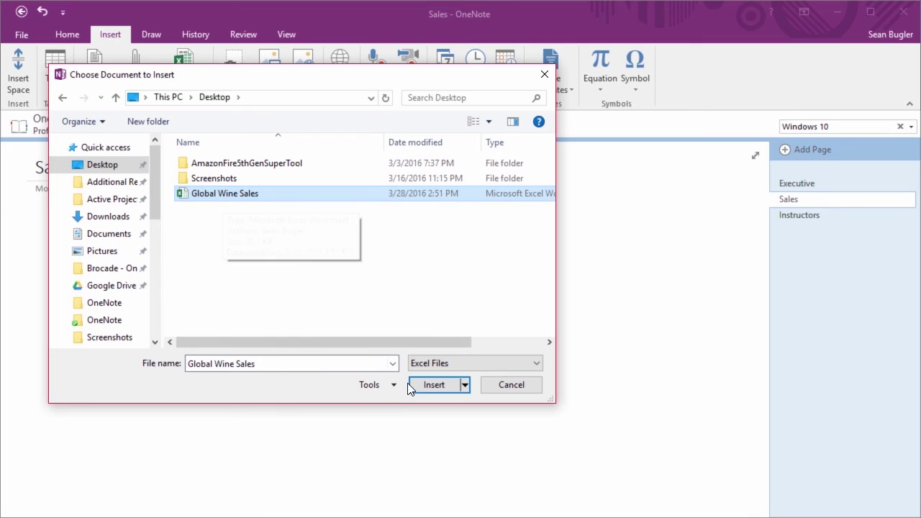
click(425, 387)
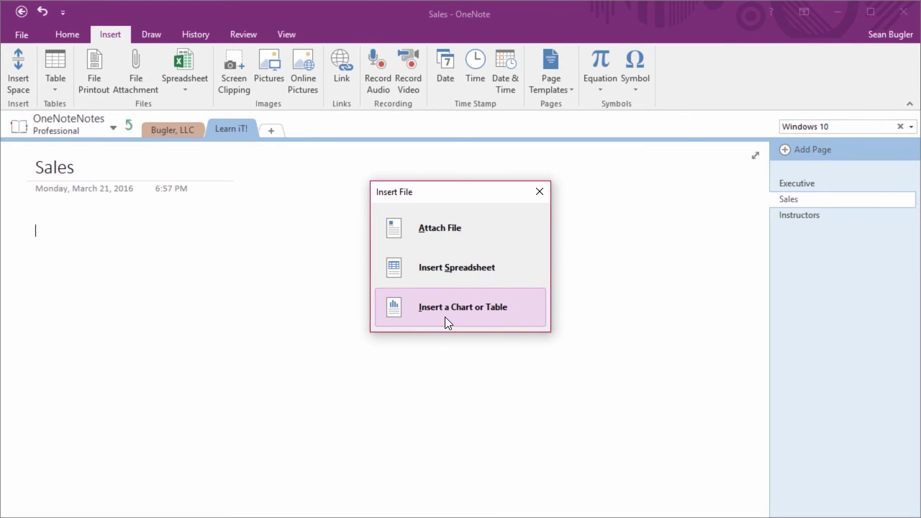
click(461, 280)
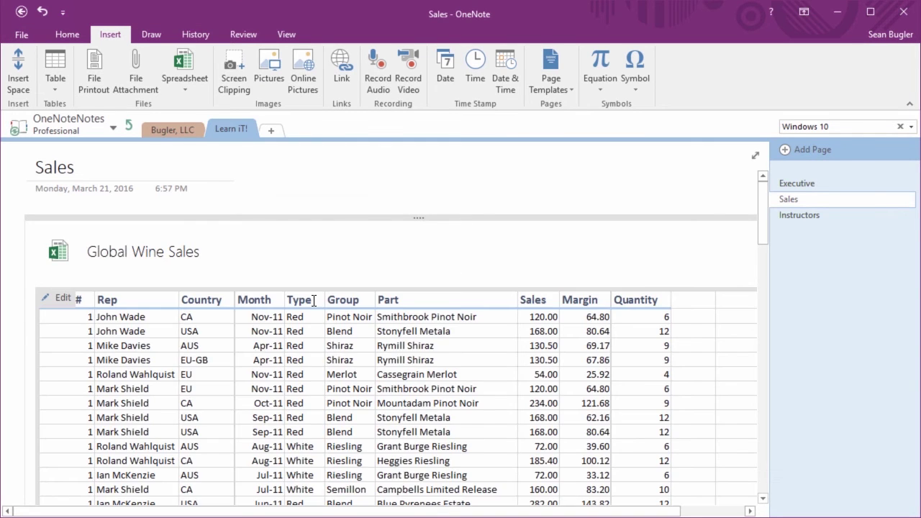
- Look through the inserted Global Wine Sales data and chart, and undo the spreadsheet insertion
scroll(314, 301, down, 10)
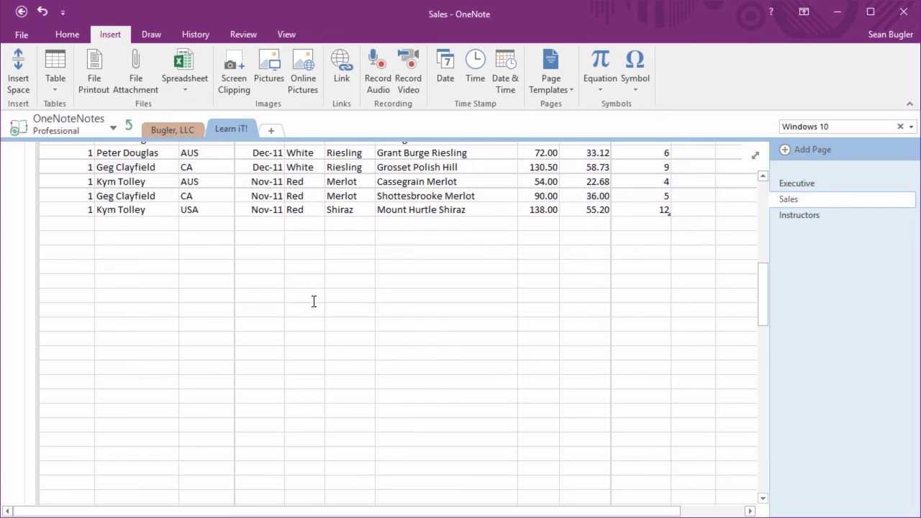
scroll(338, 315, down, 5)
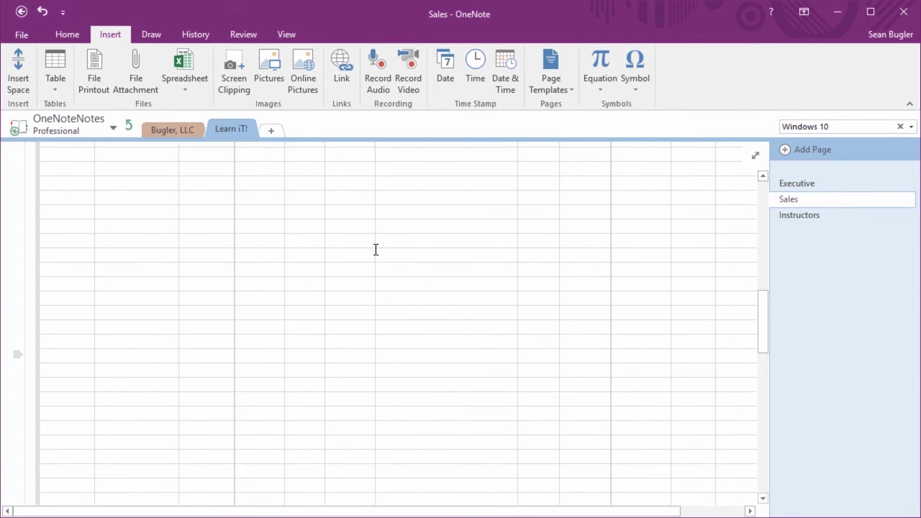
scroll(200, 305, down, 8)
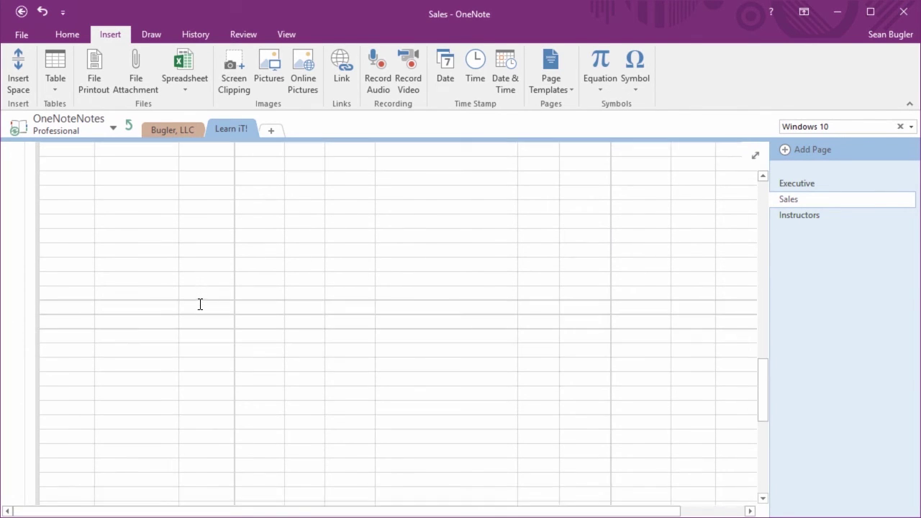
mouse_move(195, 341)
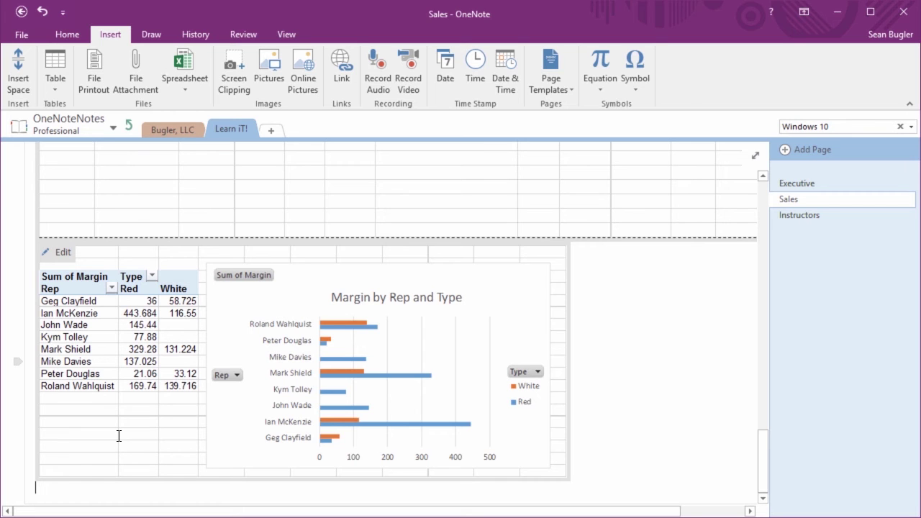
scroll(119, 436, up, 10)
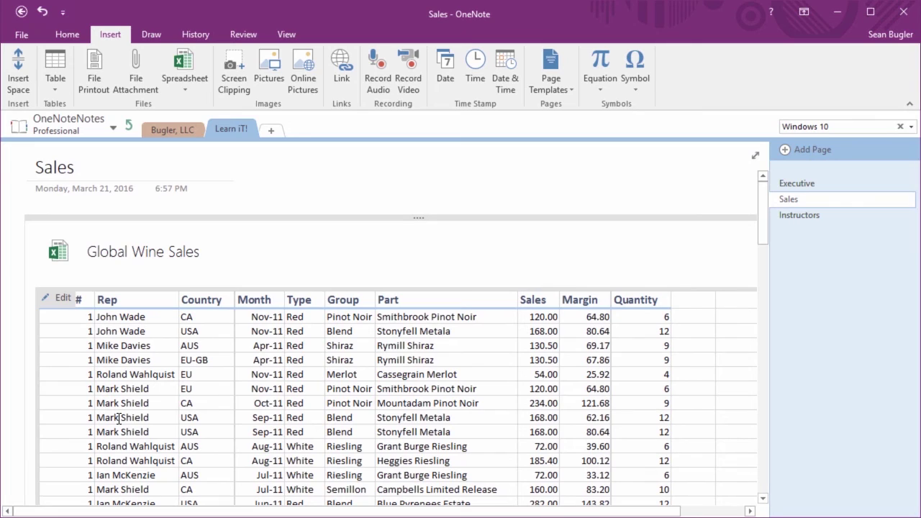
key(ctrl+z)
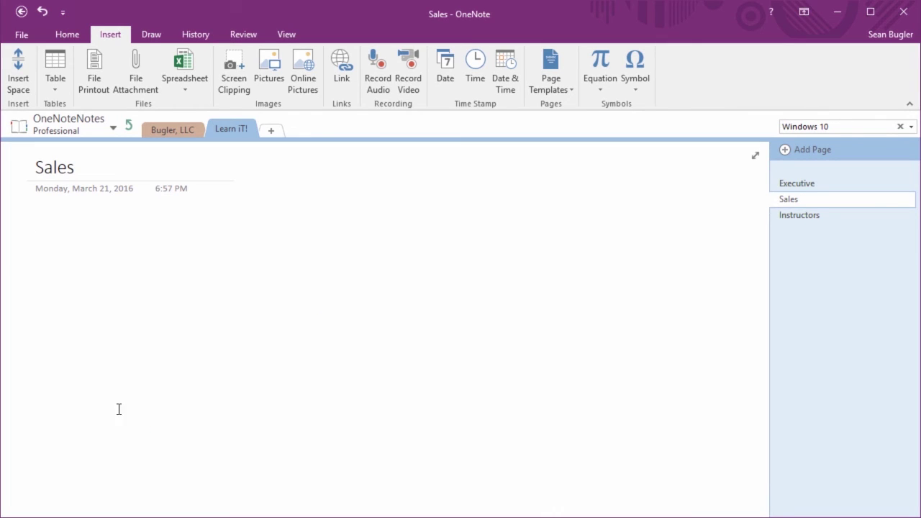
- Choose the existing Excel workbook "Global Wine Sales" from the Desktop for insertion on the Sales page as a chart or table
click(179, 86)
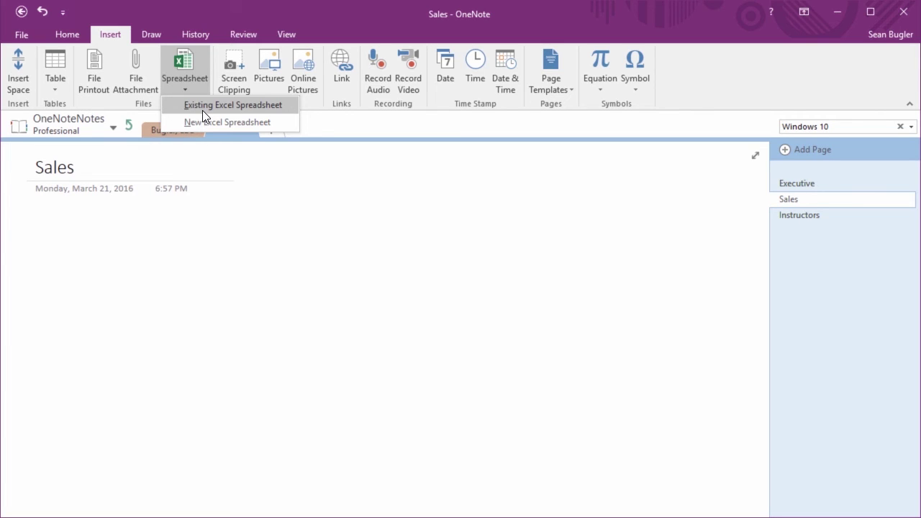
click(202, 111)
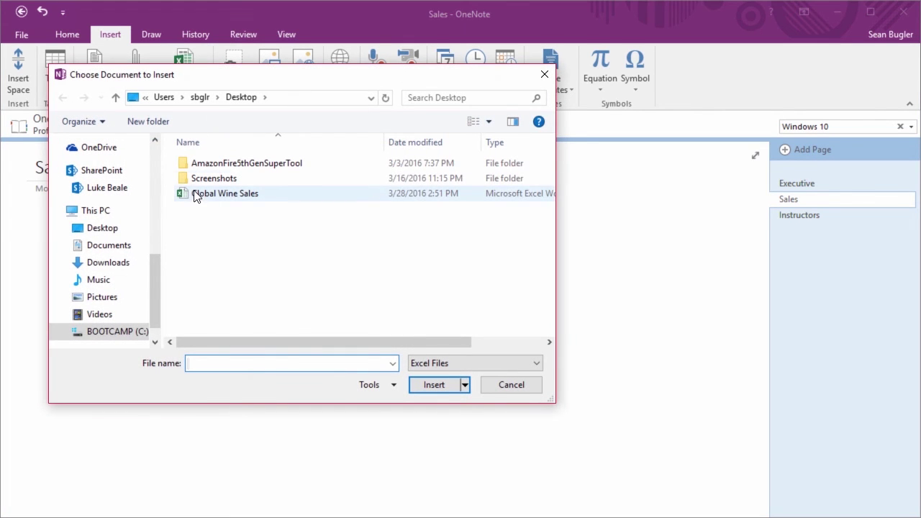
click(196, 196)
double_click(197, 197)
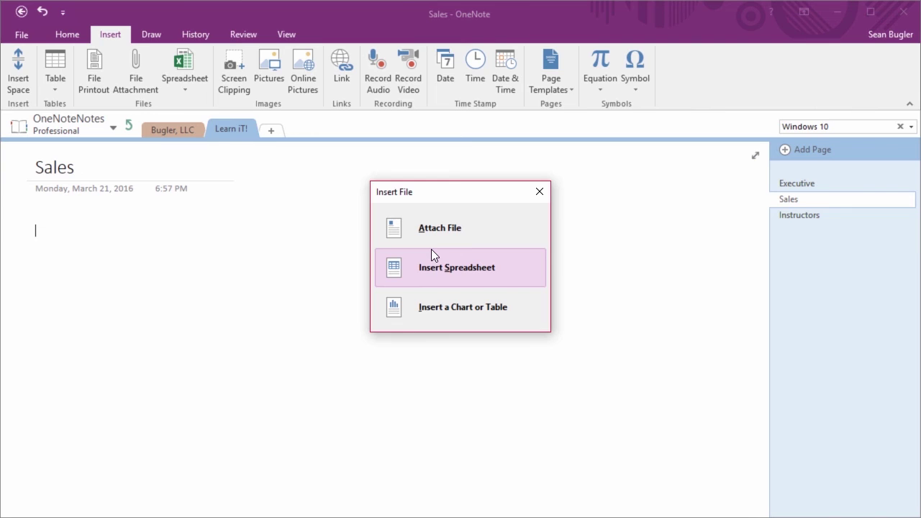
click(433, 314)
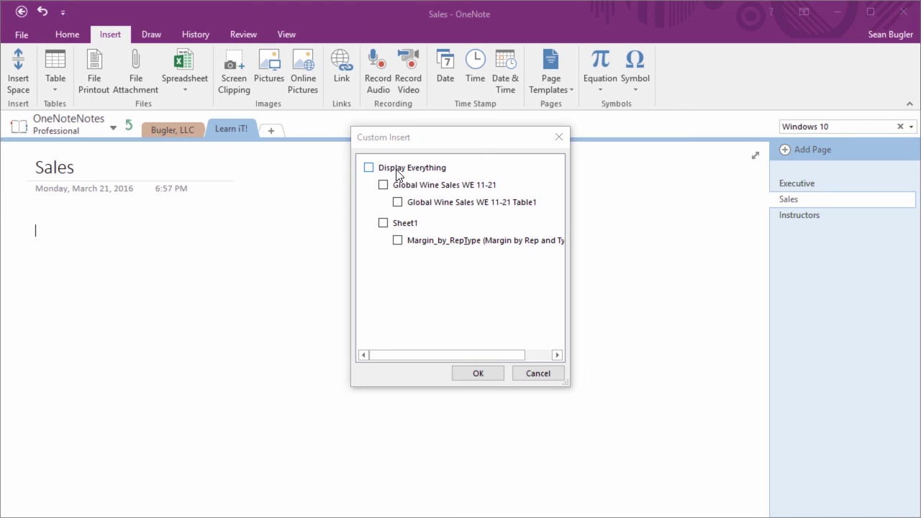
click(383, 185)
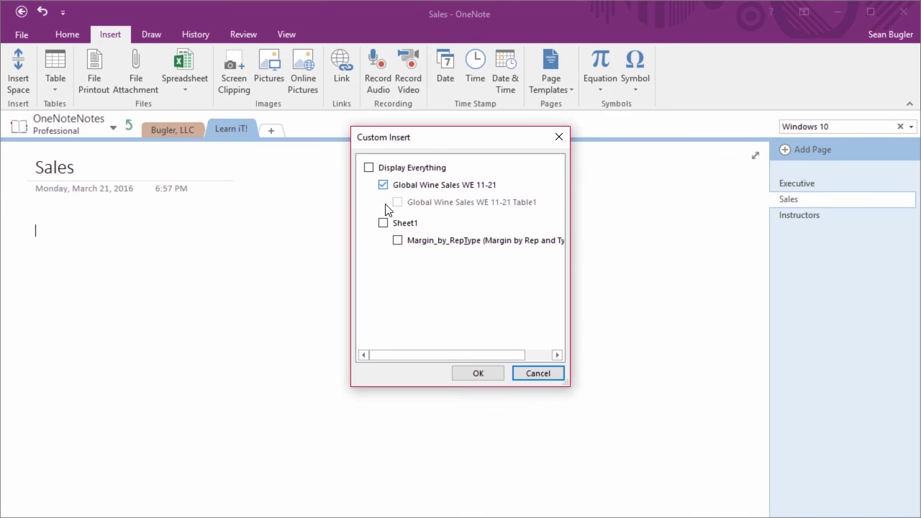
click(383, 223)
click(384, 224)
click(384, 188)
- Insert only "Global Wine Sales WE 11-21 Table1" and the "Margin_by_RepType" chart on the page, and look over both
click(397, 202)
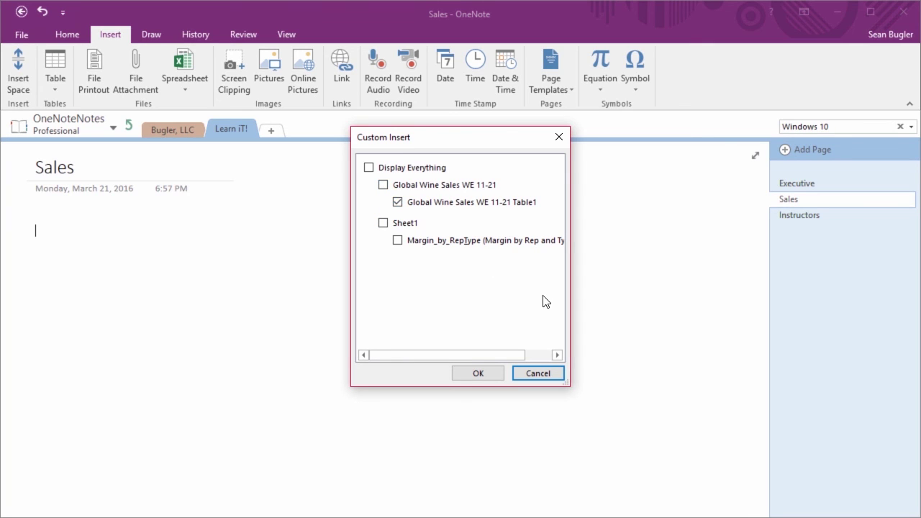
click(397, 241)
click(479, 373)
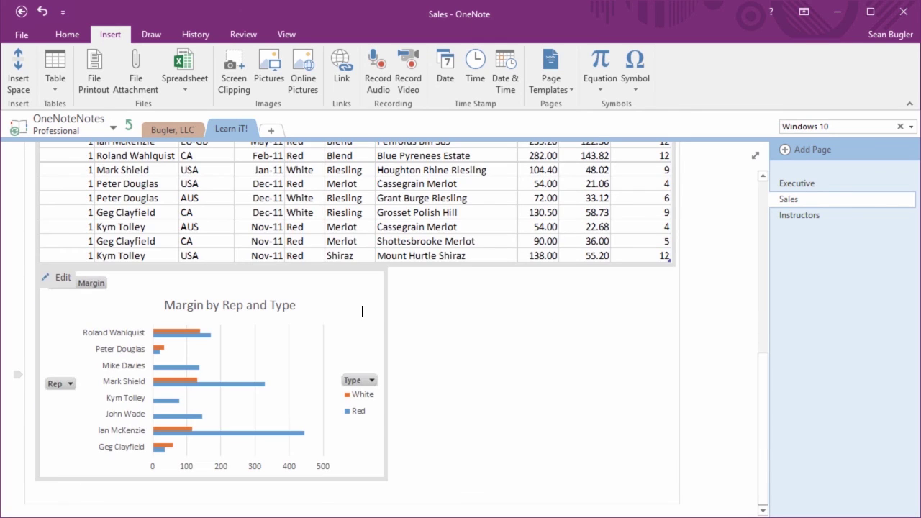
scroll(362, 311, up, 15)
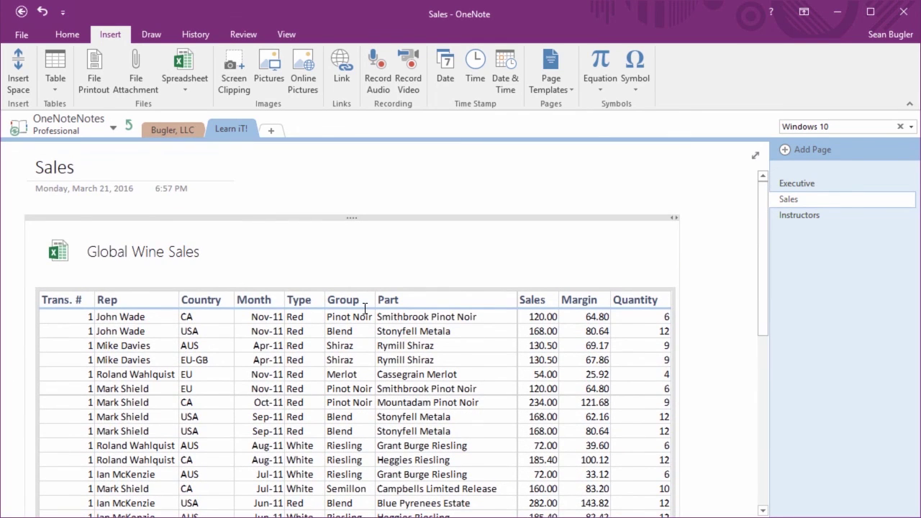
scroll(434, 252, down, 15)
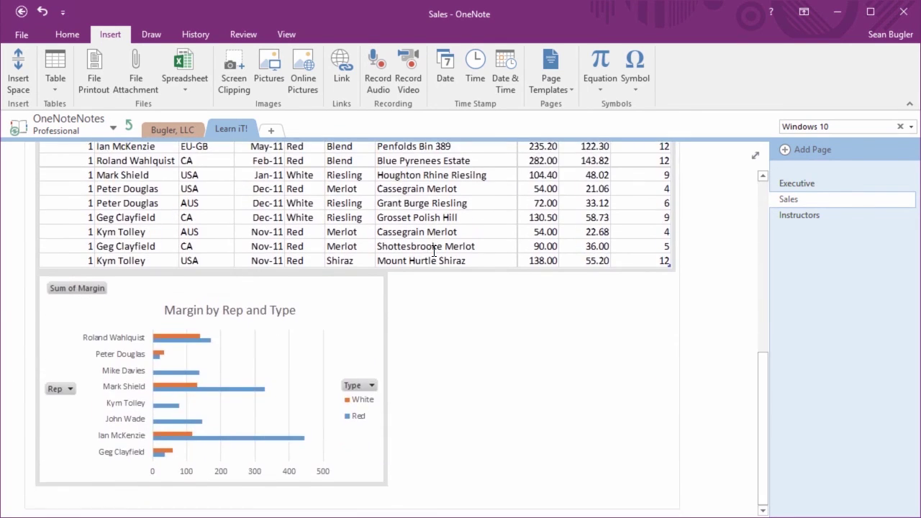
scroll(434, 251, up, 15)
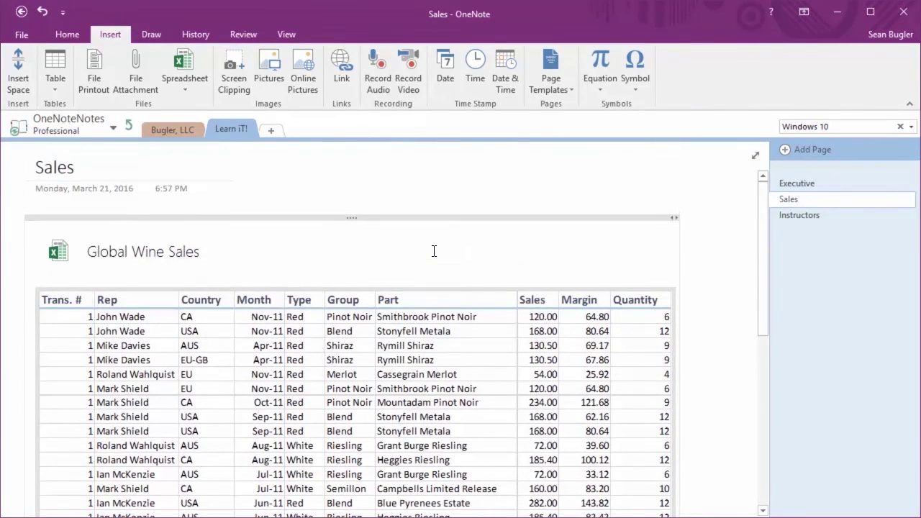